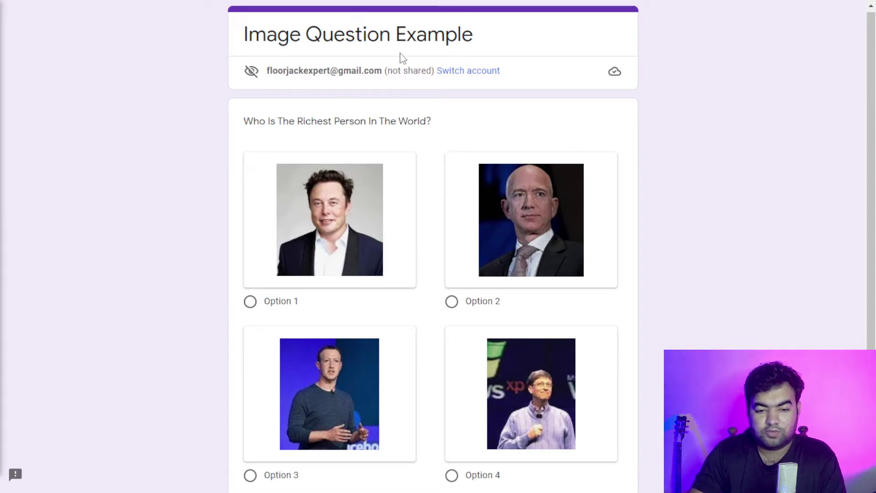
# - Create a new blank form and dismiss the tips popup
pyautogui.moveTo(248, 116); pyautogui.dragTo(429, 120)
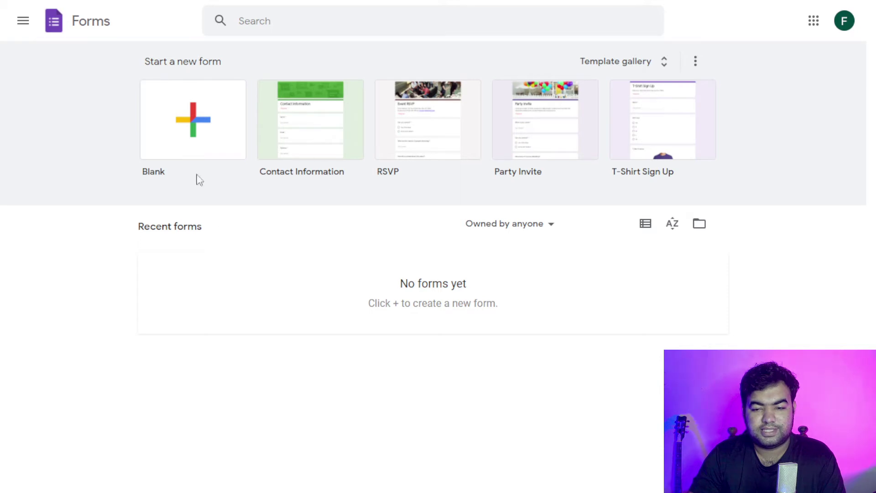
pyautogui.click(204, 126)
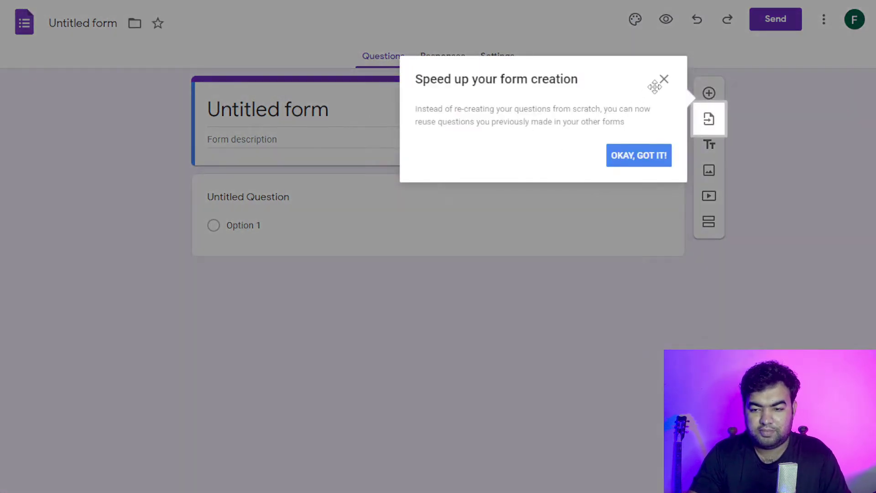
pyautogui.click(663, 78)
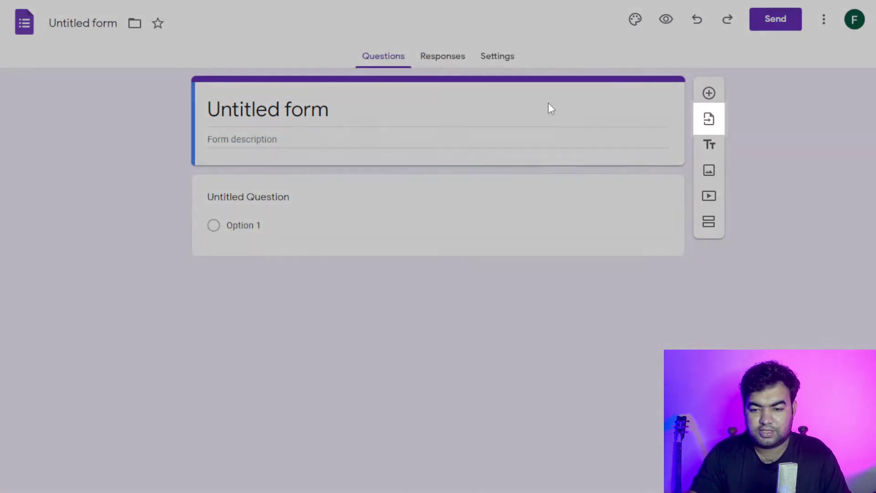
# - Rename the form title to 'Test'
pyautogui.click(487, 111)
pyautogui.tripleClick(488, 113)
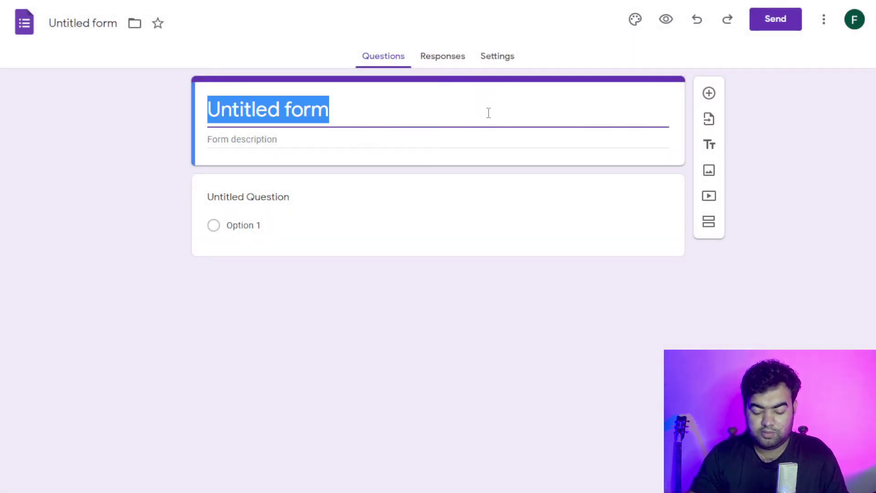
pyautogui.write('Test')
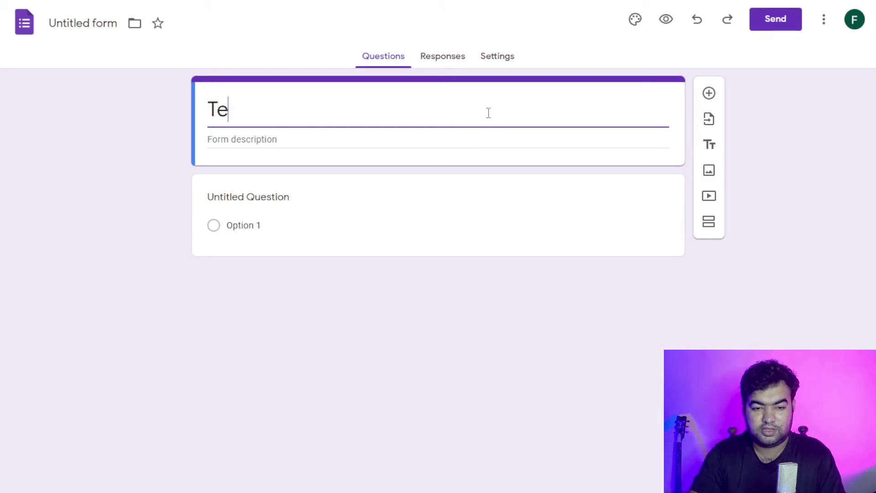
pyautogui.click(301, 138)
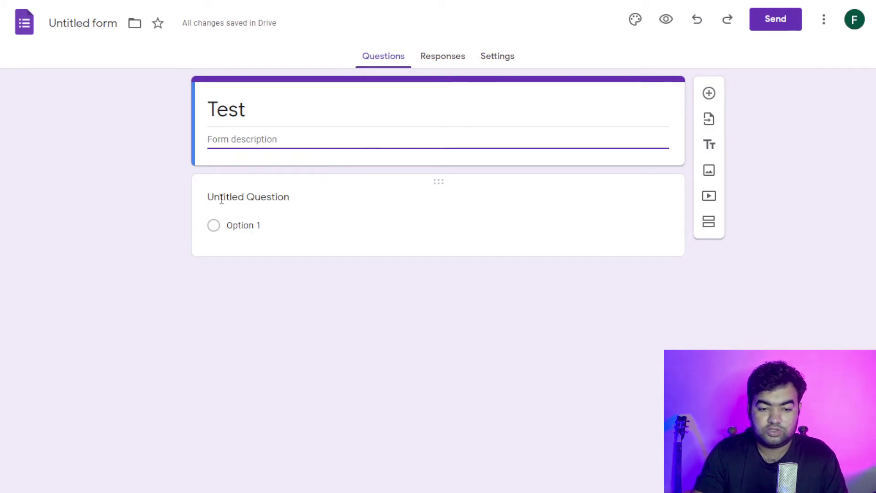
# - Enter the question 'Who is the richest person in the world?', fixing the misspelled 'richiest'
pyautogui.click(272, 199)
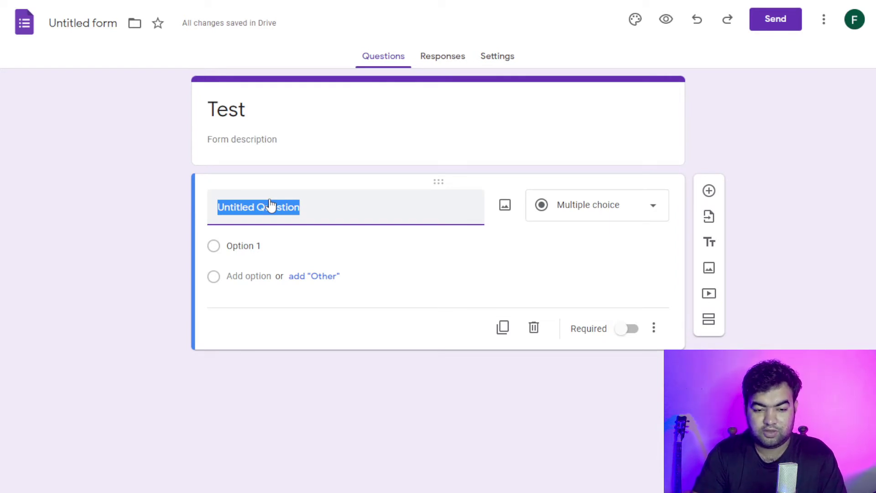
pyautogui.write('Who is the richiest p')
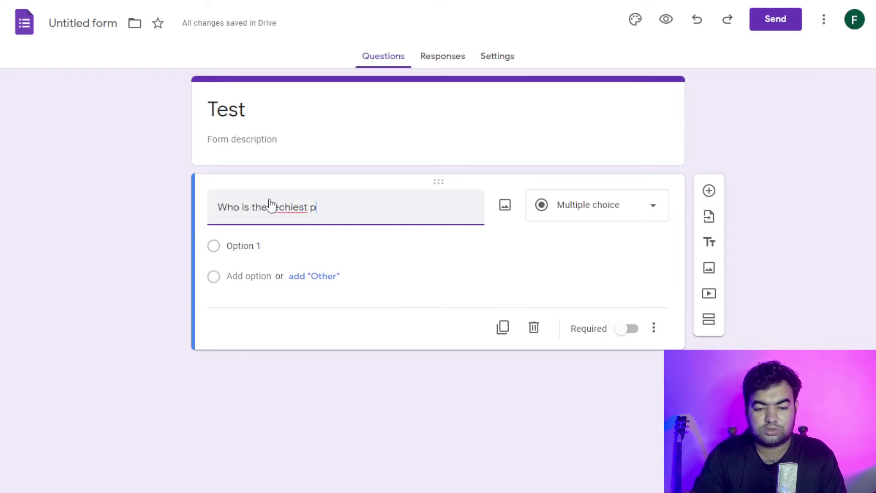
pyautogui.write('erson in the world?')
pyautogui.rightClick(289, 207)
pyautogui.click(317, 212)
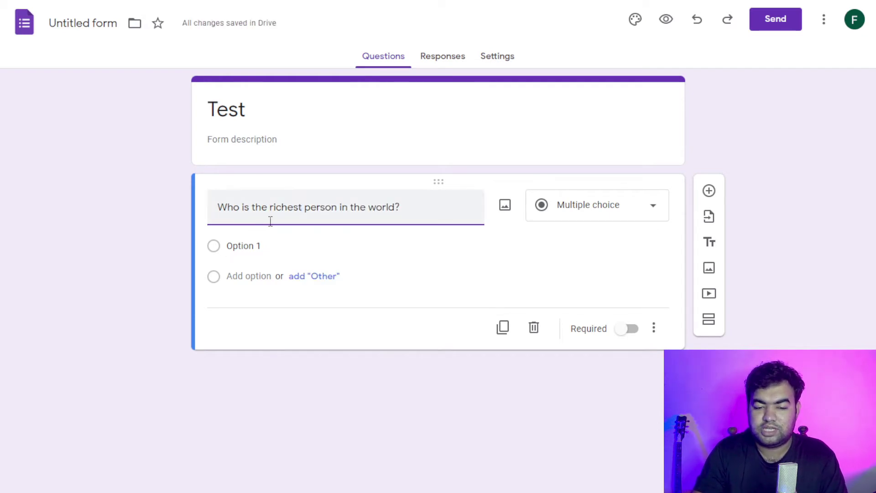
pyautogui.click(506, 239)
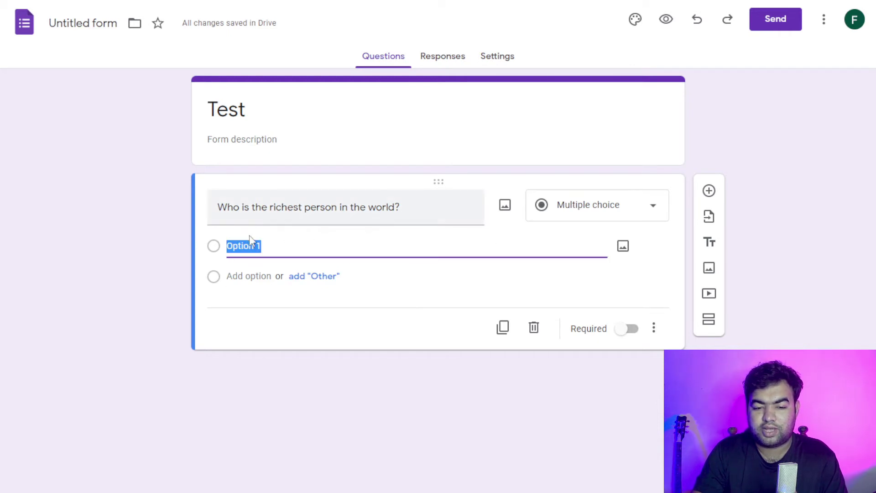
# - Add three more answer options so the question has four
pyautogui.click(257, 276)
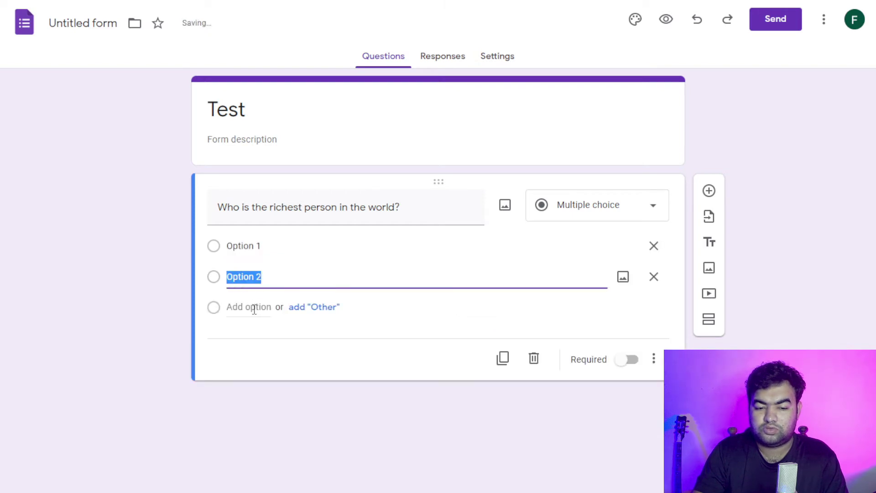
pyautogui.click(254, 307)
pyautogui.click(250, 337)
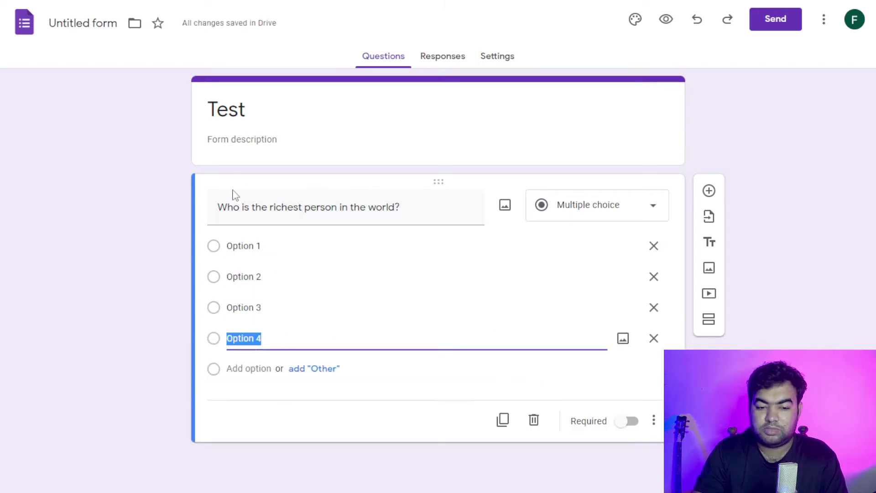
# - Replace the Option 1 label with the first candidate's name
pyautogui.click(246, 245)
pyautogui.doubleClick(242, 246)
pyautogui.click(259, 247)
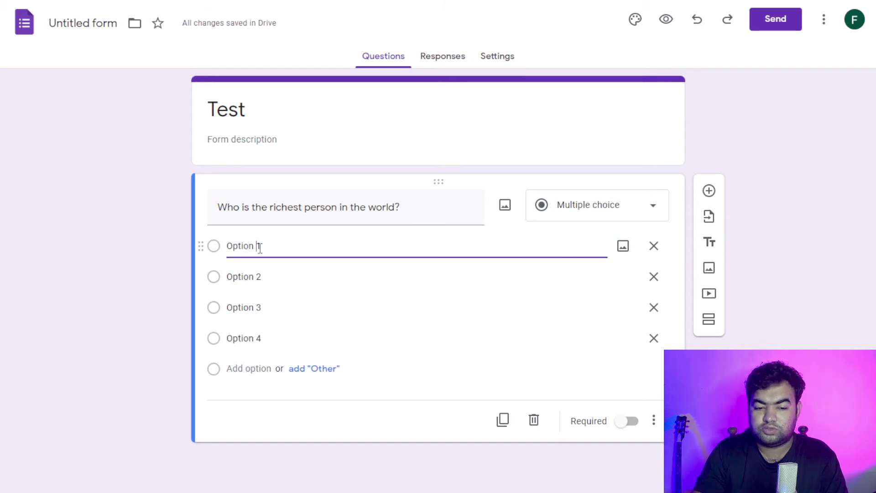
pyautogui.moveTo(264, 248); pyautogui.dragTo(230, 250)
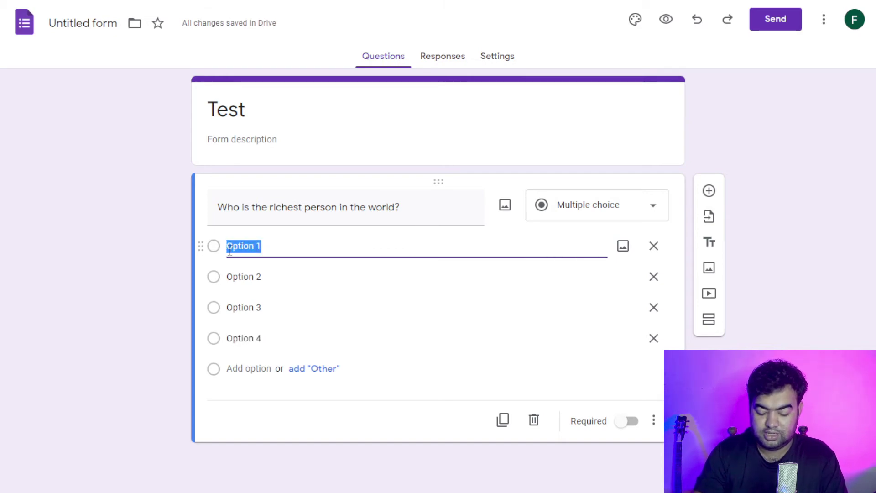
pyautogui.write('Elon Musk')
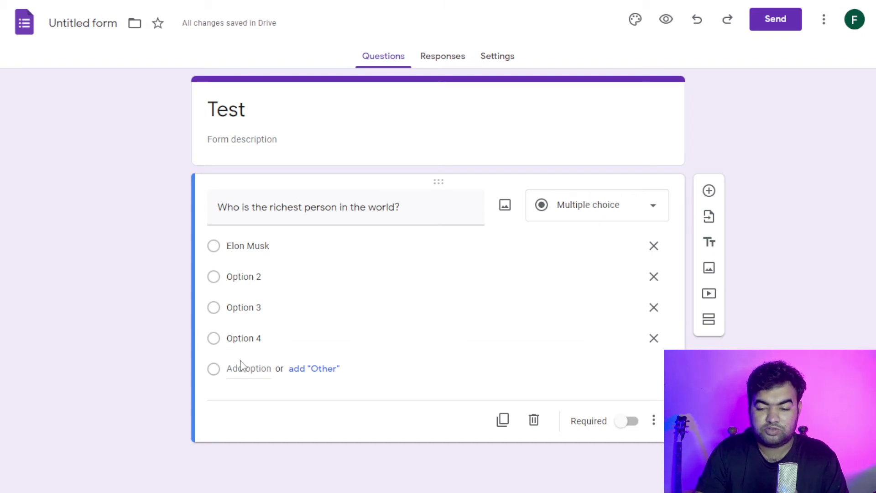
pyautogui.click(246, 244)
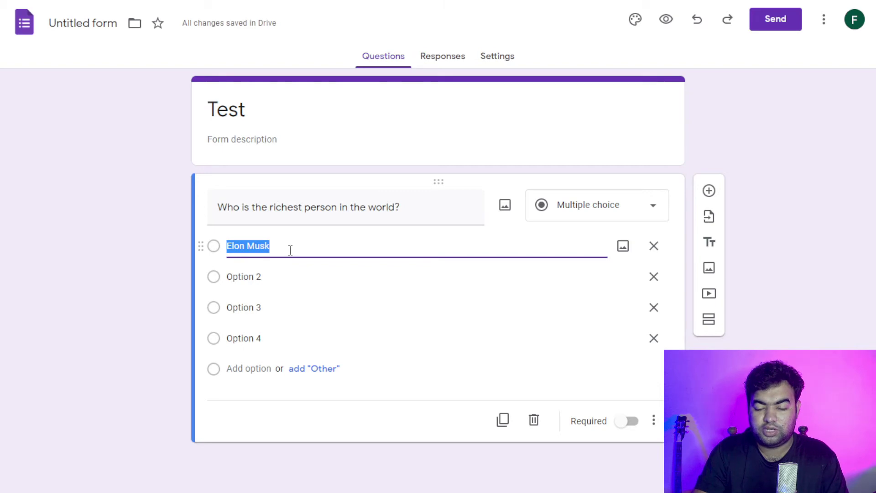
# - Upload the portrait file '1' from the computer as the first option's image
pyautogui.click(623, 247)
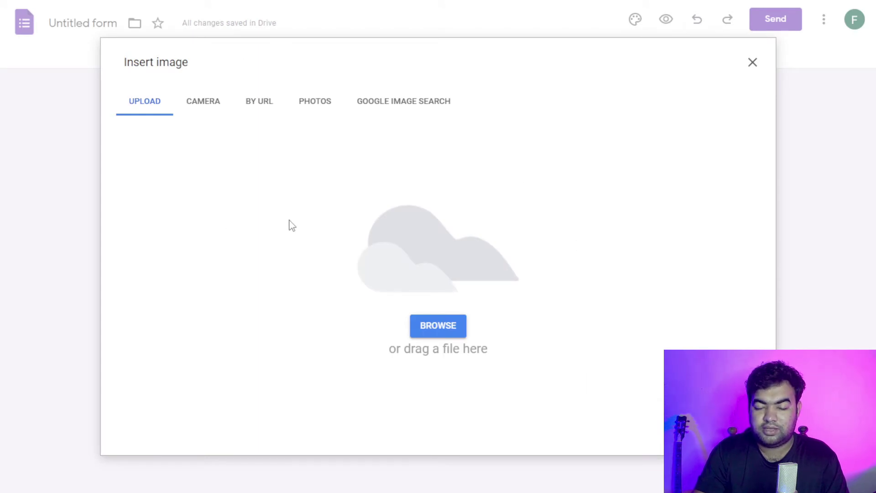
pyautogui.click(436, 112)
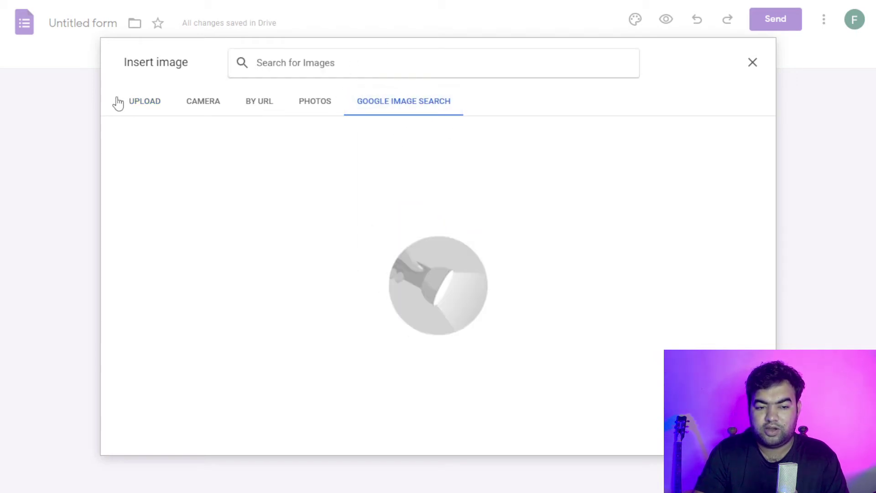
pyautogui.click(150, 107)
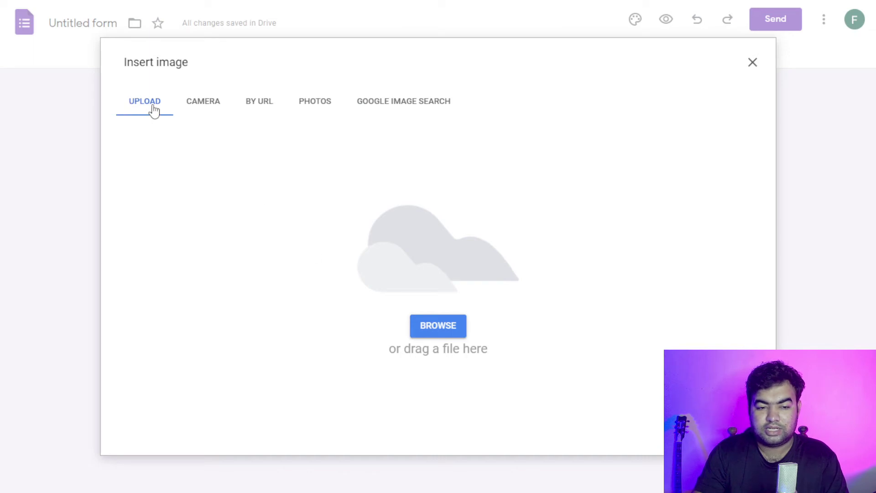
pyautogui.click(438, 327)
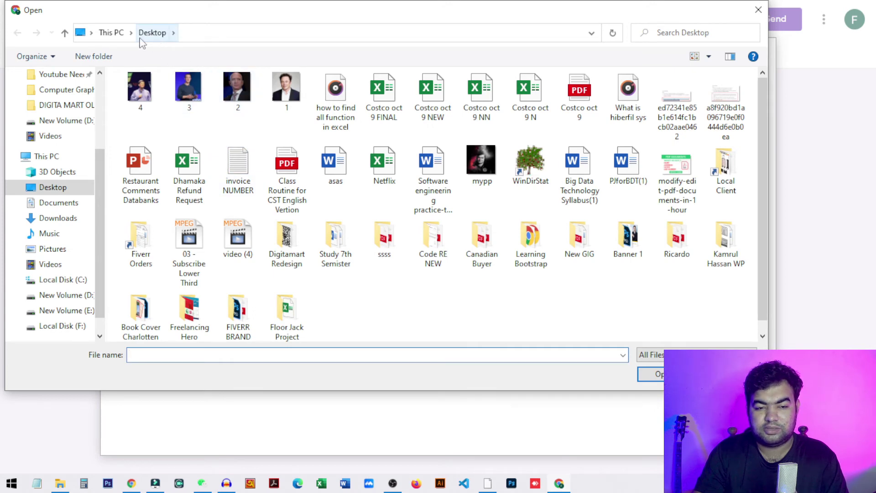
pyautogui.click(287, 91)
pyautogui.click(657, 374)
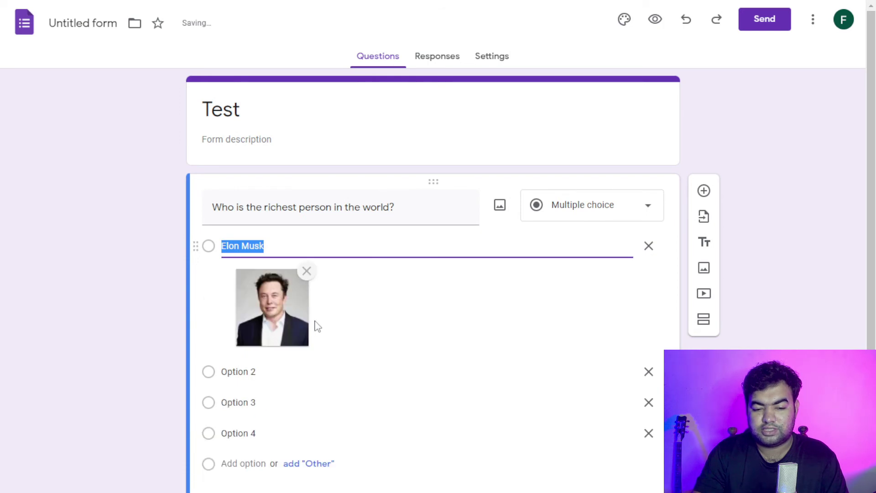
pyautogui.scroll(-2, 301, 306)
# - Upload portrait files '2' and '3' as images for Options 2 and 3
pyautogui.click(549, 289)
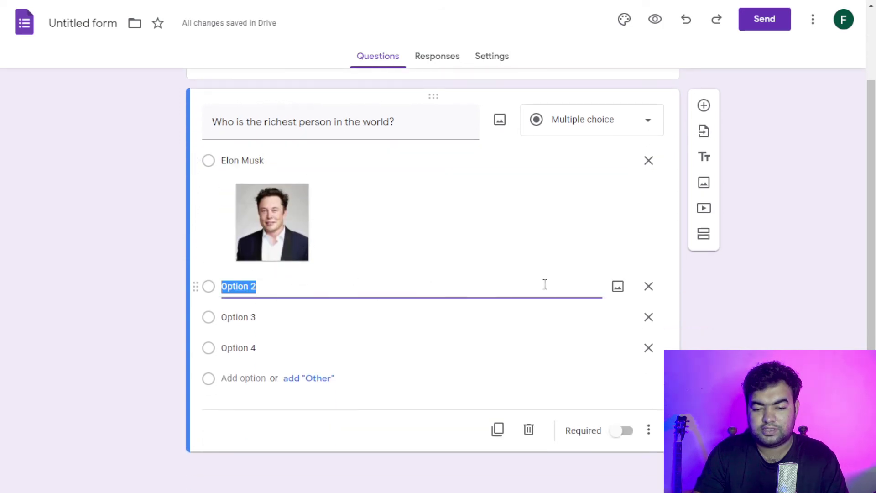
pyautogui.click(618, 287)
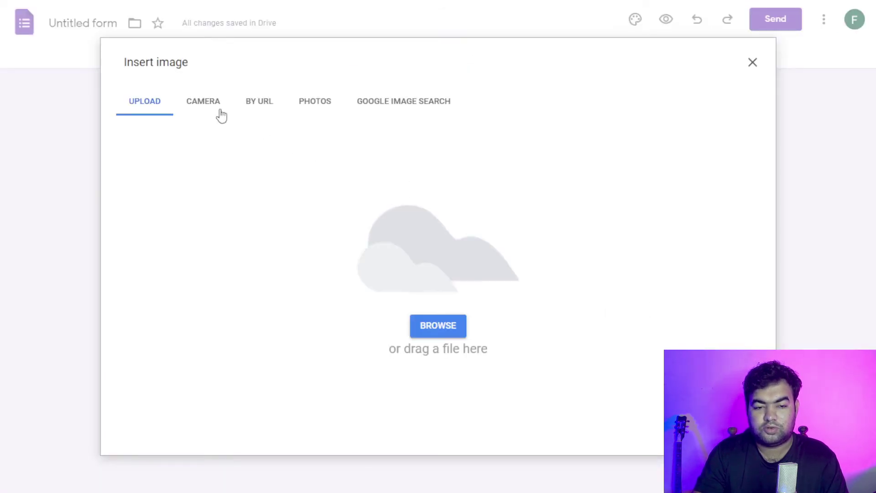
pyautogui.click(462, 325)
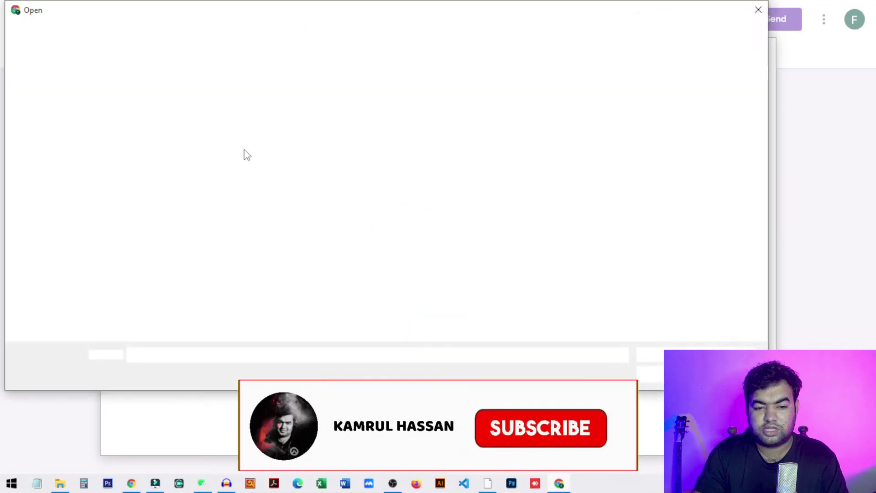
pyautogui.doubleClick(237, 91)
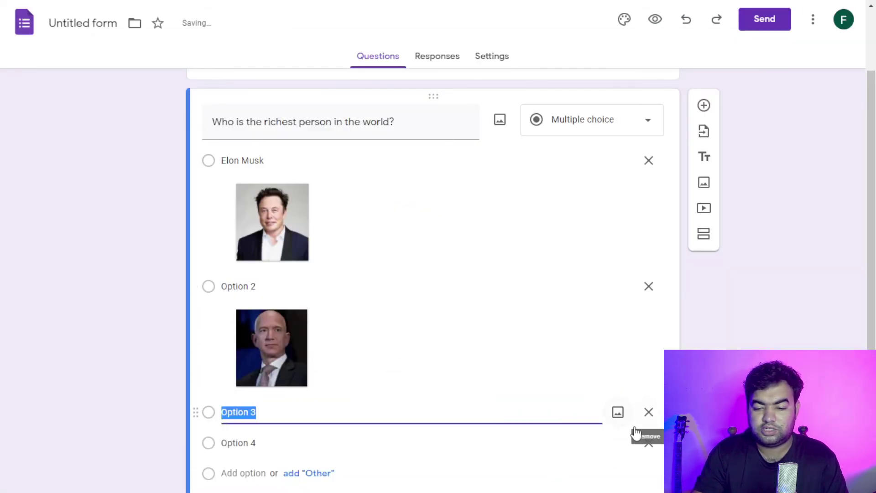
pyautogui.click(617, 413)
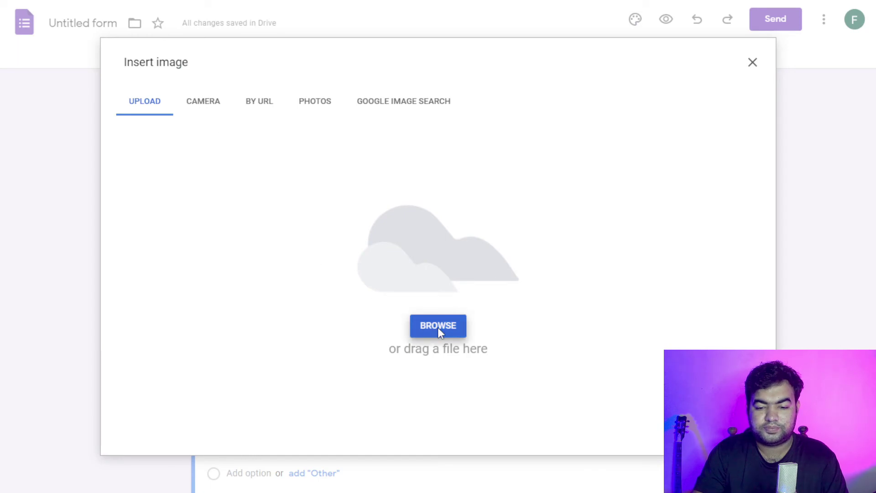
pyautogui.click(439, 328)
pyautogui.doubleClick(235, 89)
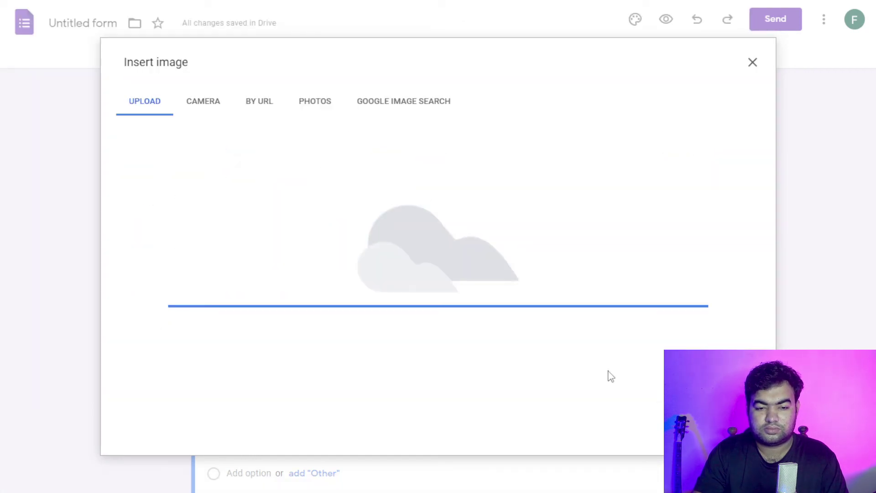
pyautogui.scroll(-4, 472, 319)
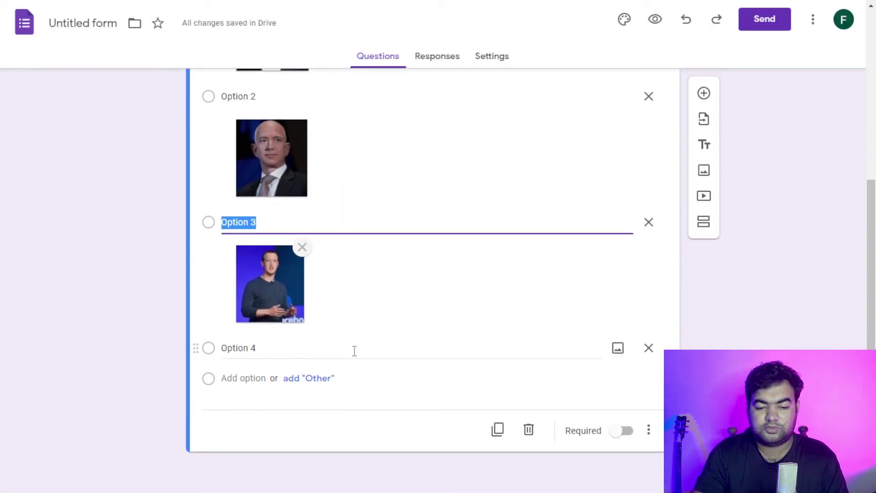
# - Upload portrait file '4' as the image for Option 4
pyautogui.click(548, 352)
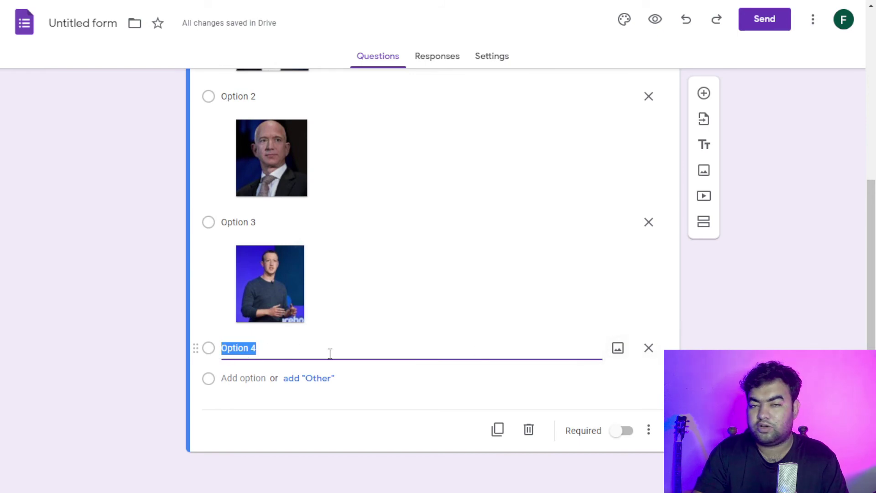
pyautogui.click(617, 350)
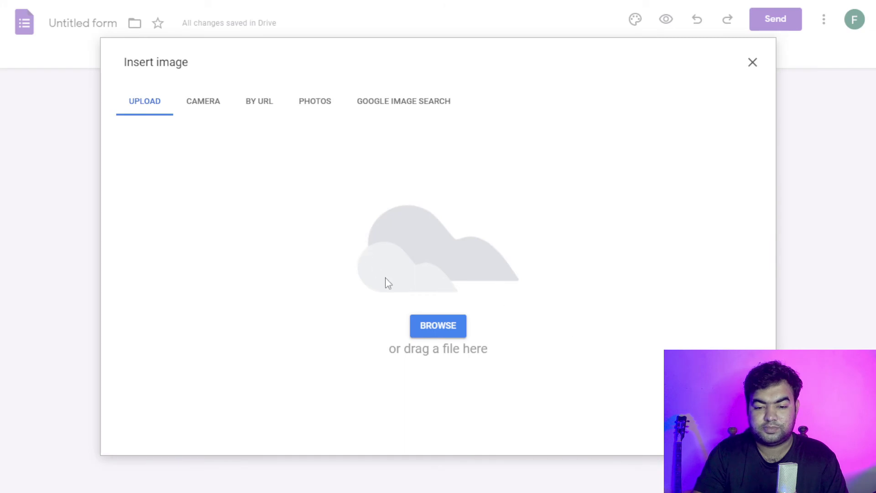
pyautogui.click(433, 331)
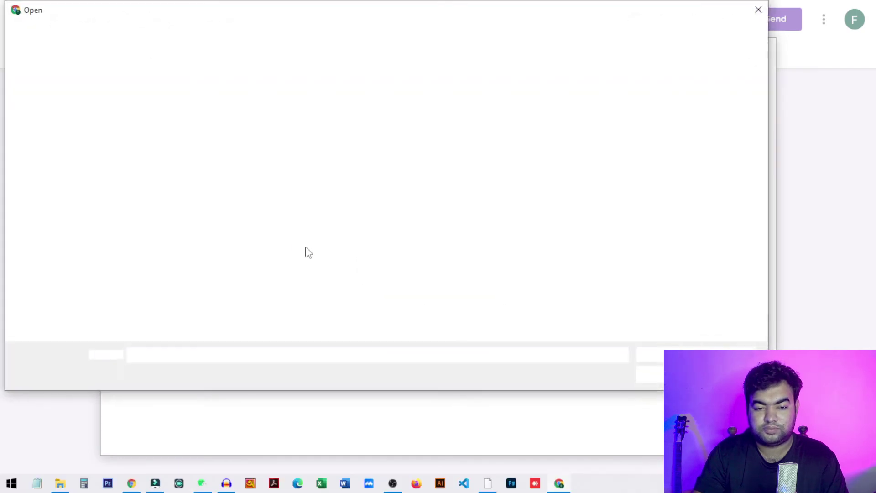
pyautogui.click(147, 88)
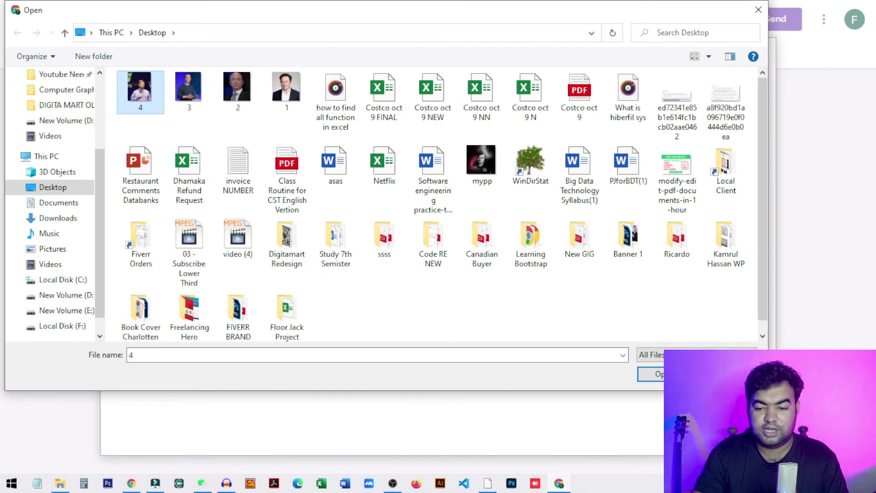
pyautogui.click(650, 373)
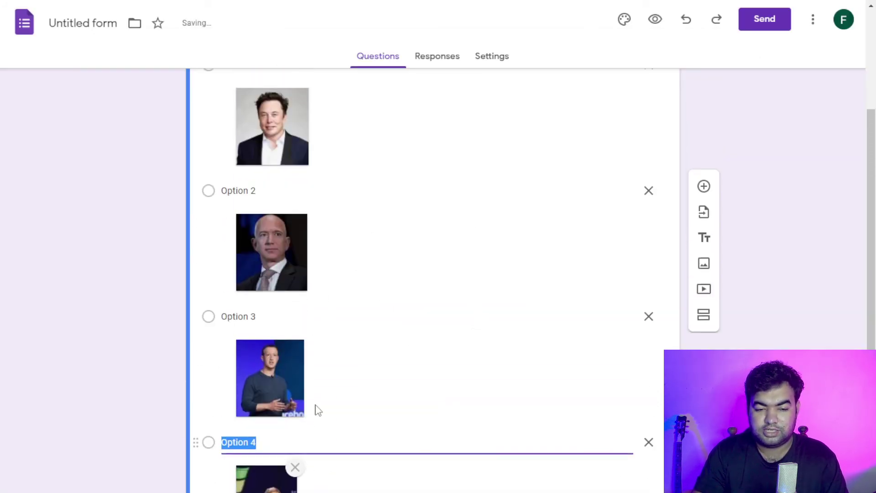
pyautogui.scroll(-5, 280, 251)
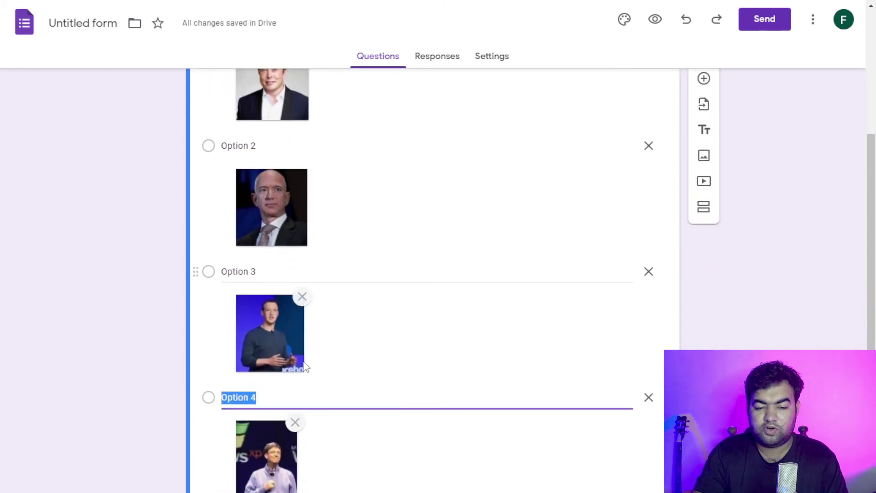
pyautogui.scroll(-2, 393, 392)
pyautogui.scroll(-5, 450, 214)
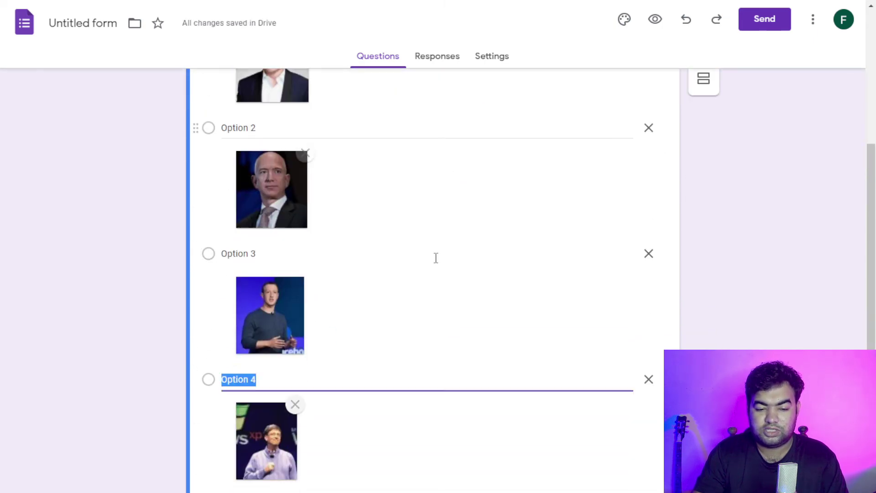
pyautogui.scroll(-3, 436, 258)
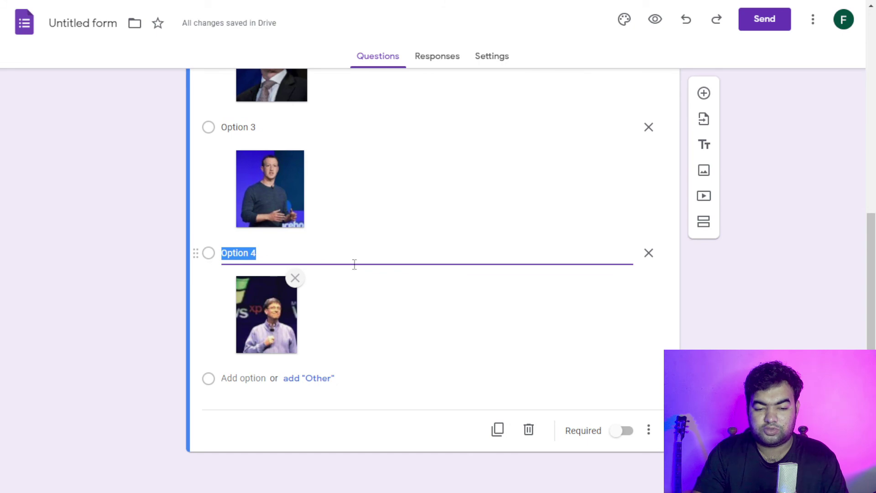
pyautogui.scroll(2, 457, 356)
pyautogui.scroll(6, 469, 228)
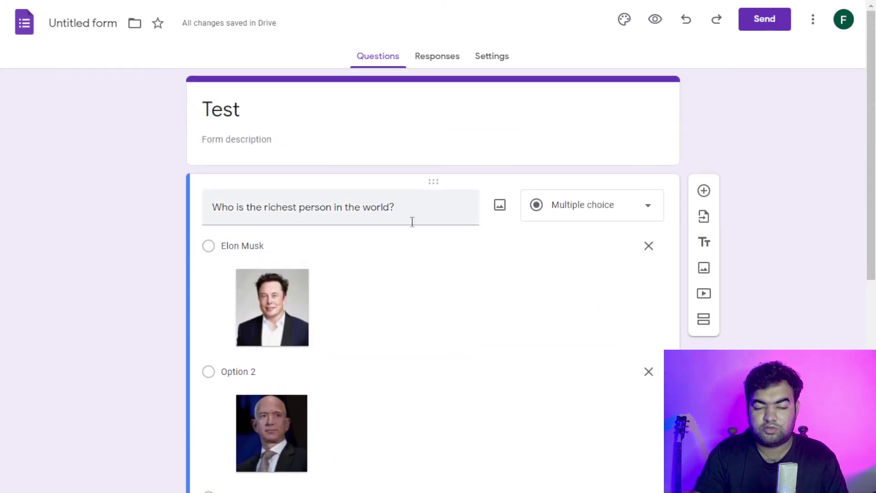
# - Preview the Test form and scroll through its four portrait answer cards
pyautogui.click(656, 20)
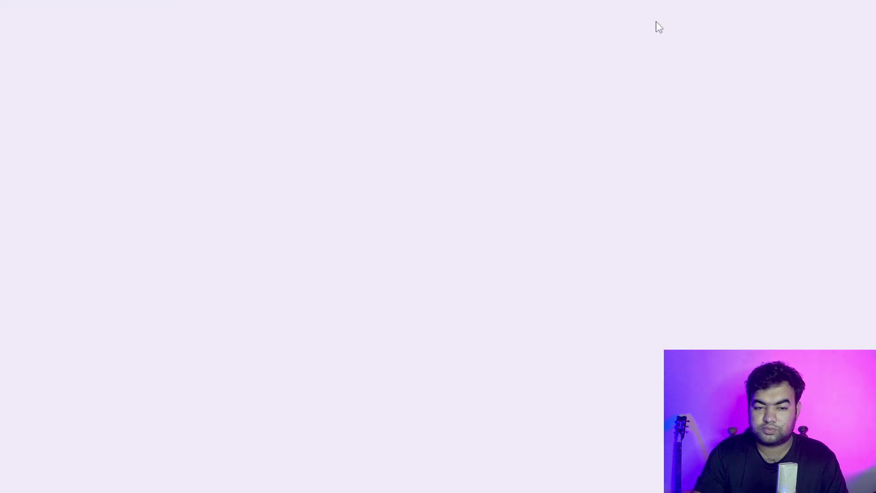
pyautogui.scroll(-3, 831, 190)
pyautogui.scroll(3, 834, 191)
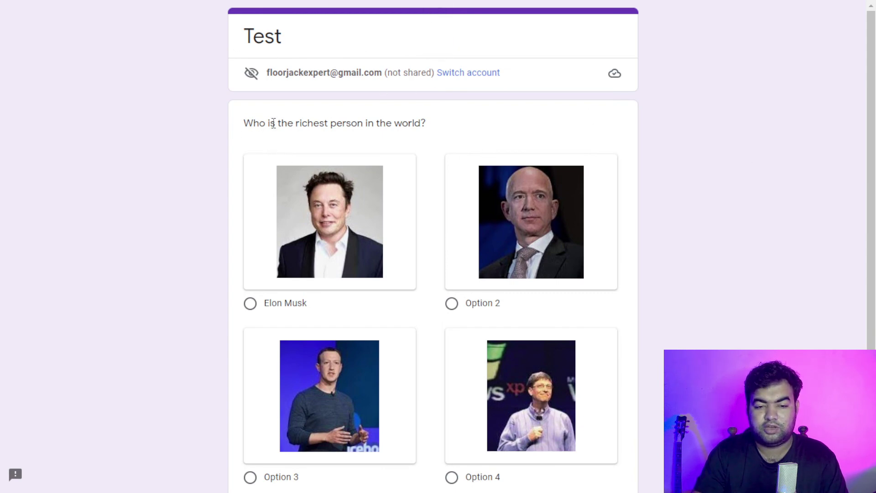
pyautogui.scroll(-3, 719, 166)
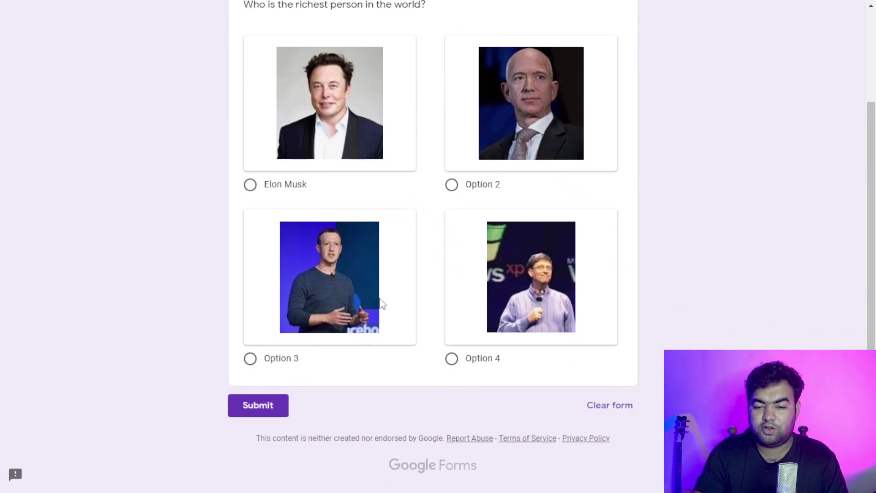
pyautogui.scroll(2, 382, 303)
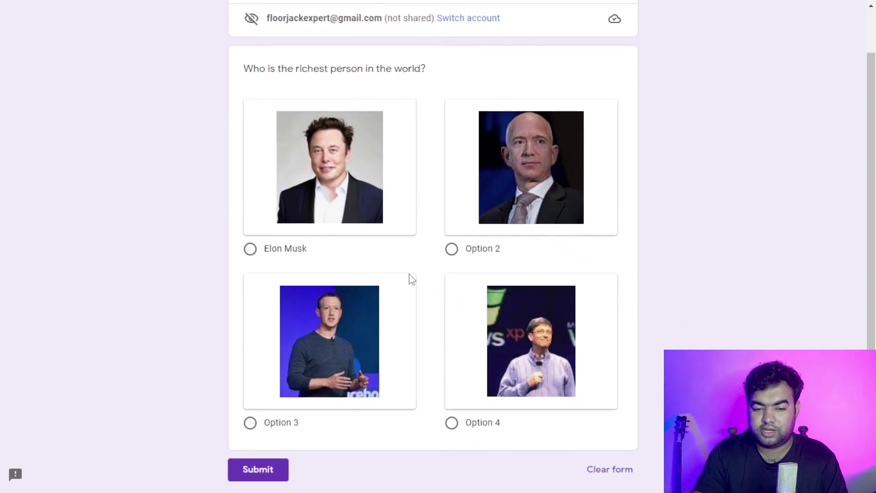